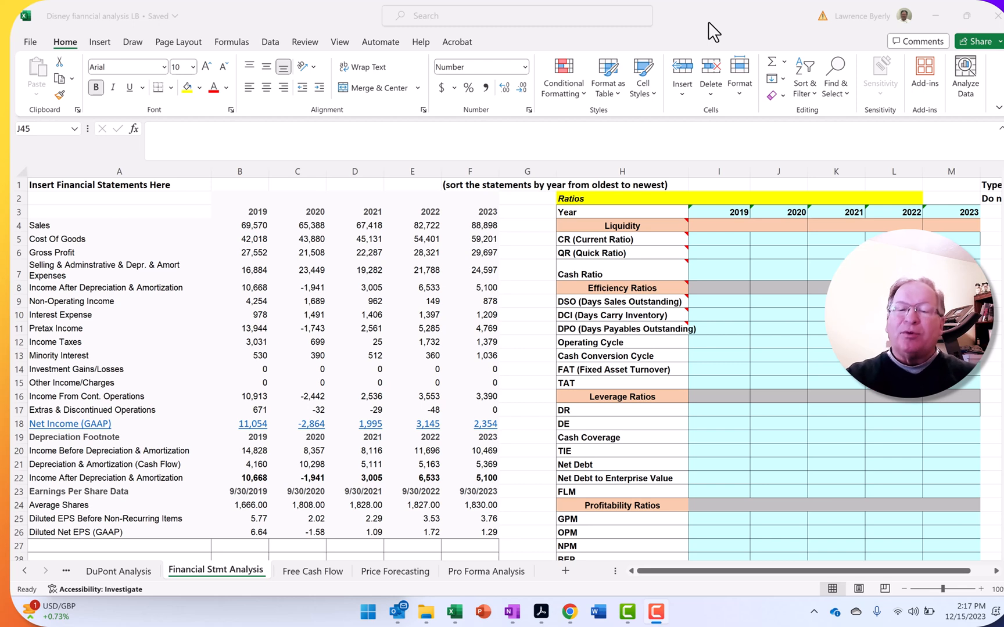
Enter the 2019 current ratio in I5 as Total Current Assets divided by Total Current Liabilities (=B36/B52)
left_click(727, 236)
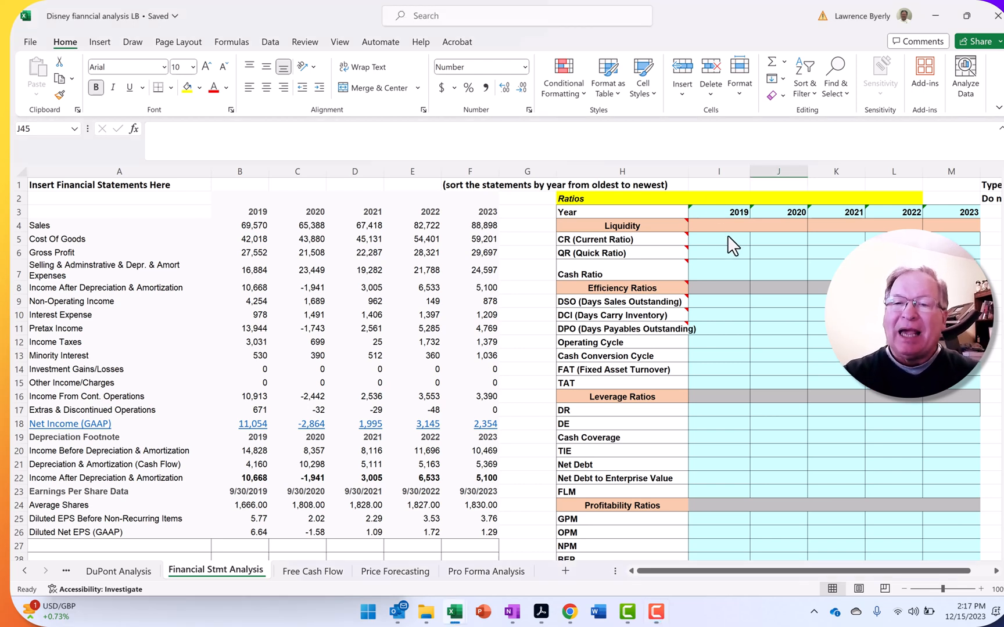
left_click(725, 237)
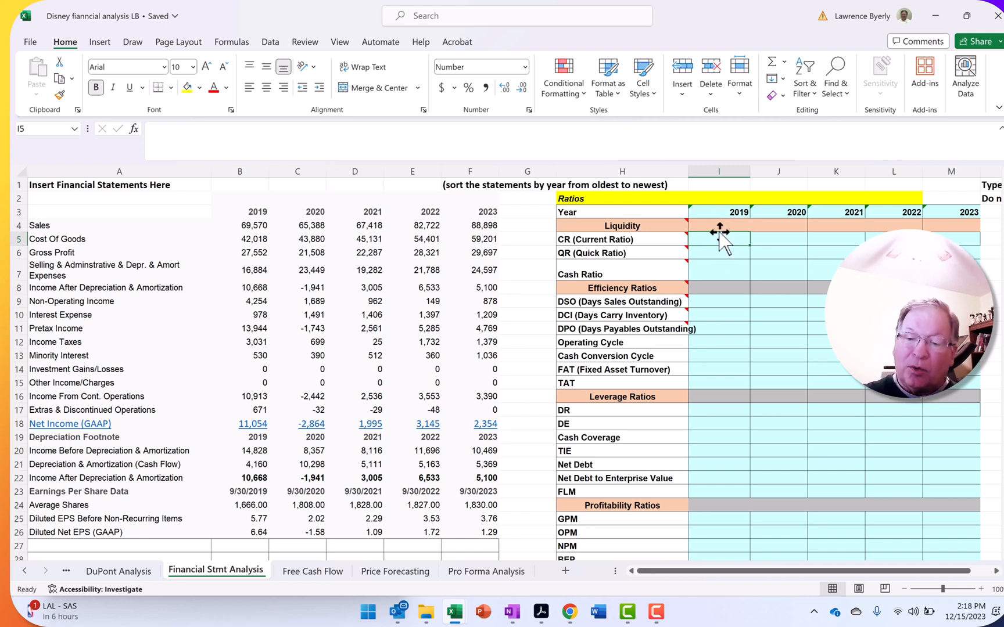
type("=")
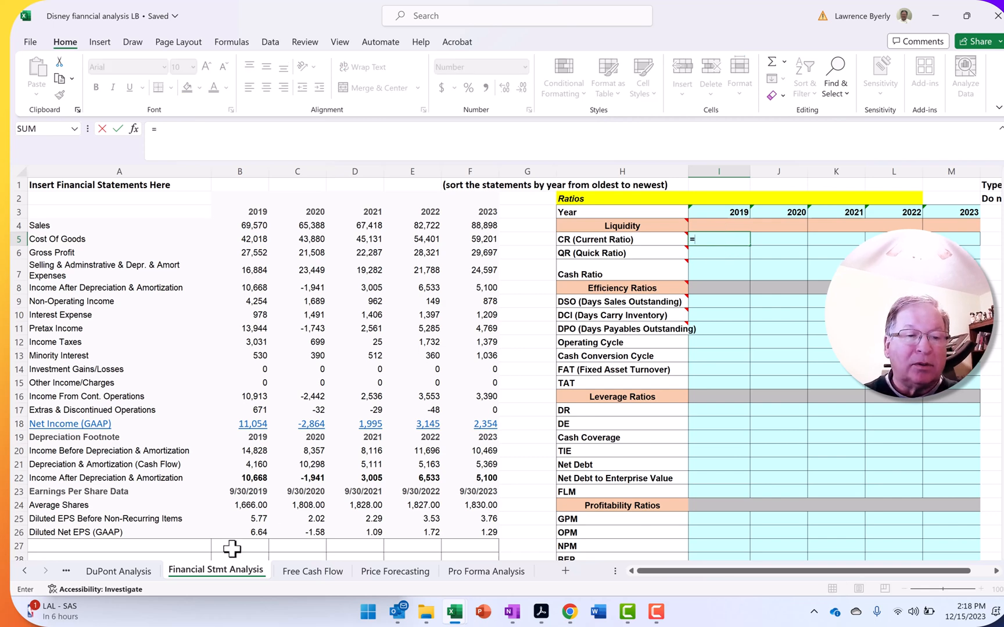
left_click(246, 487)
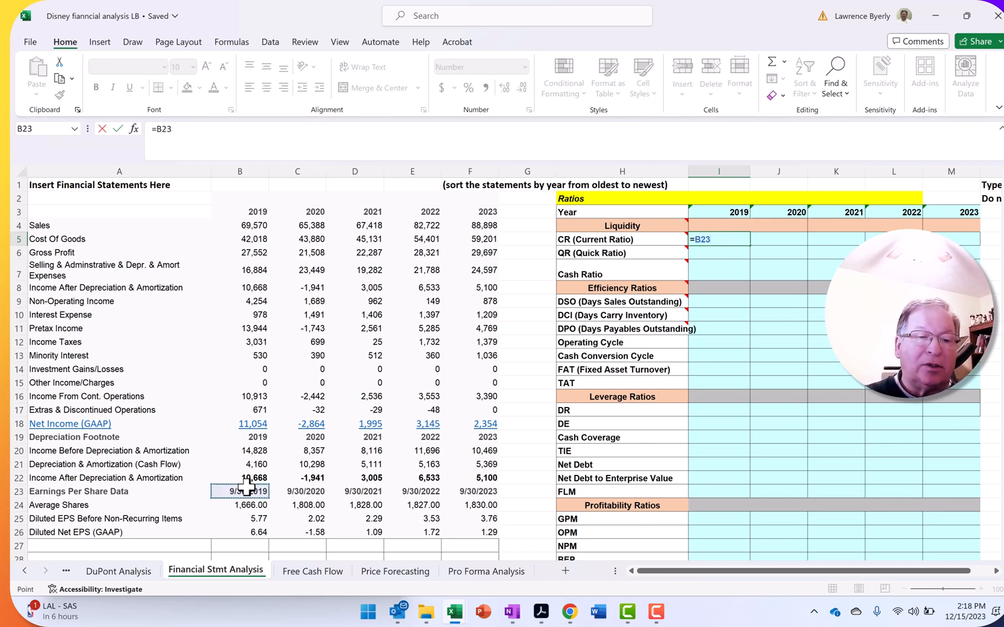
key("Down")
key("Down")
key("Down")
key("Down")
key("Down")
key("Down")
key("Down")
key("Down")
key("Down")
key("Down")
key("Down")
key("Down")
key("Down")
key("Down")
key("Down")
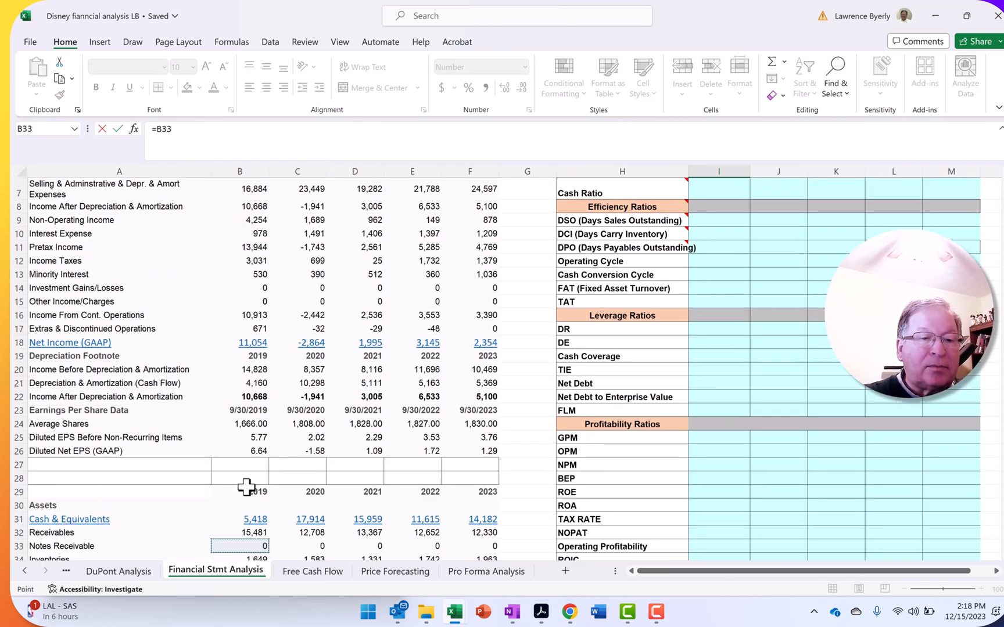
key("Down")
key("Down")
key("Down")
key("Down")
key("Down")
key("Down")
key("Down")
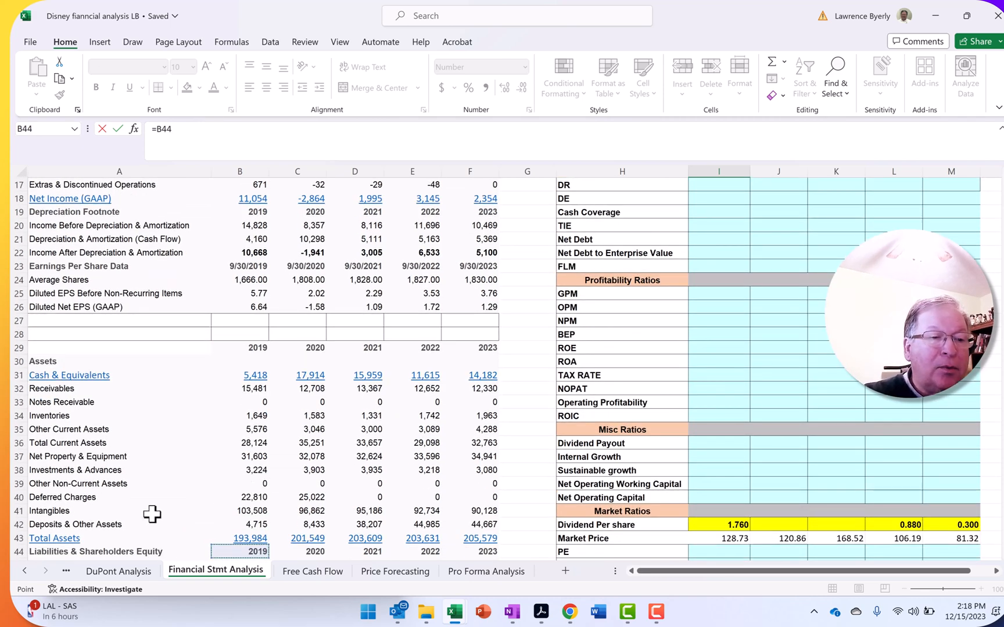
left_click(265, 444)
type("/")
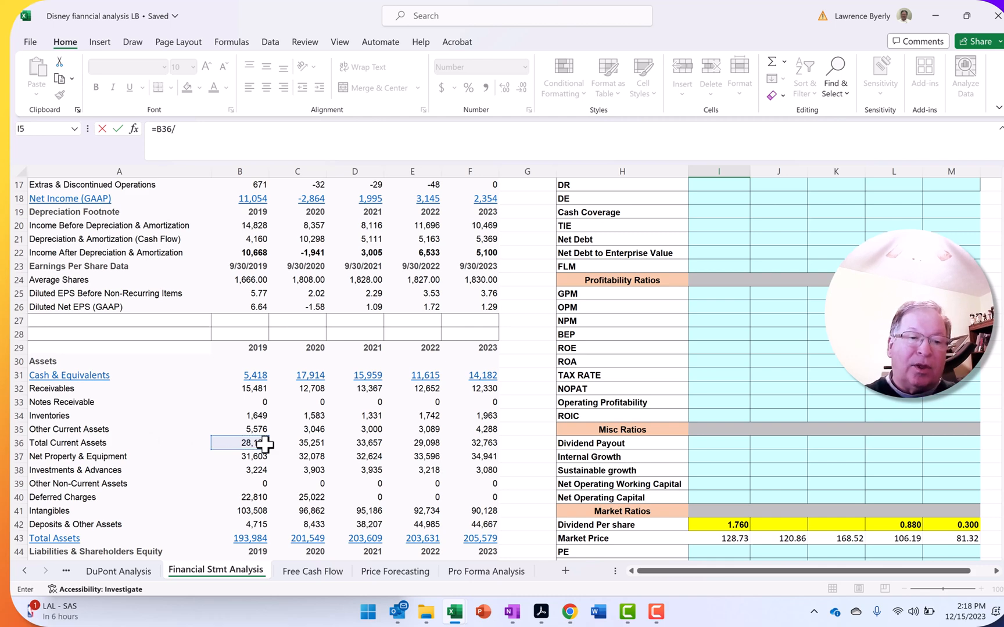
left_click(263, 549)
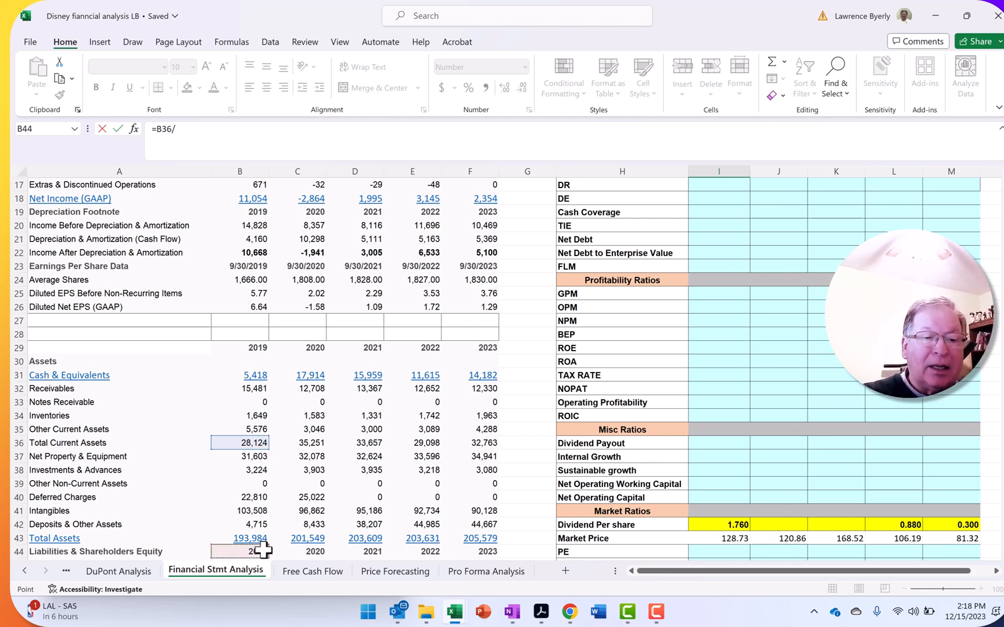
key("Down")
key("Down")
key("Down")
key("Down")
key("Down")
key("Down")
key("Down")
key("Down")
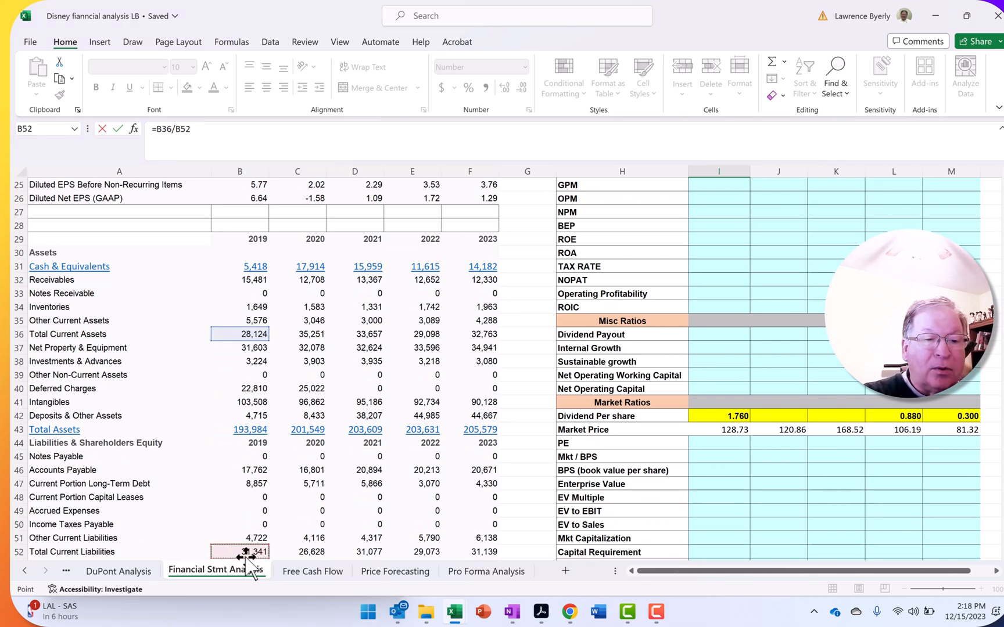
key("Return")
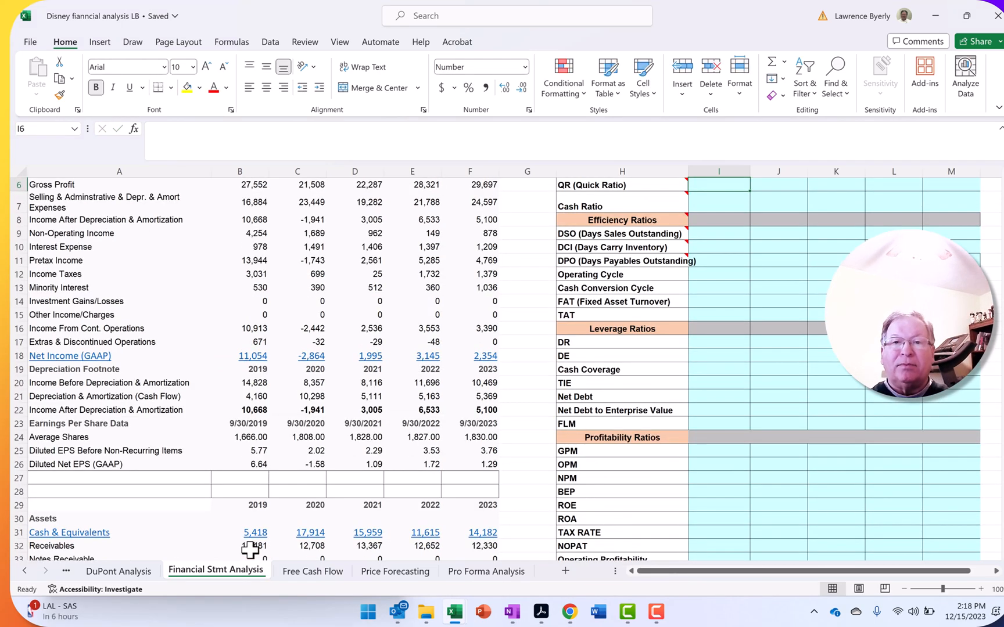
key("Up")
key("Up")
key("Up")
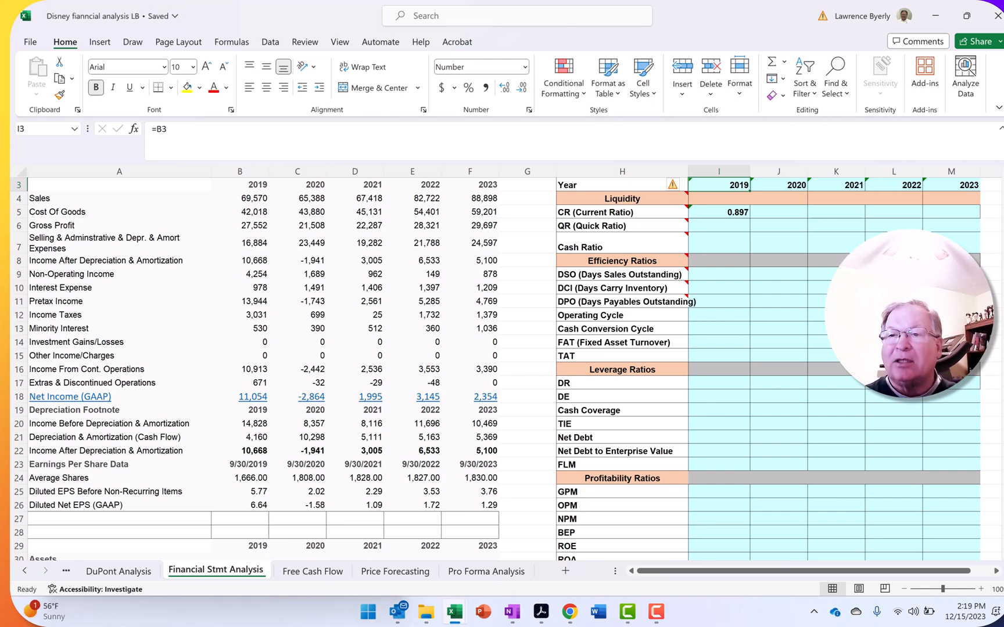
mouse_move(1002, 199)
left_mouse_down()
mouse_move(998, 444)
mouse_move(995, 187)
left_mouse_up()
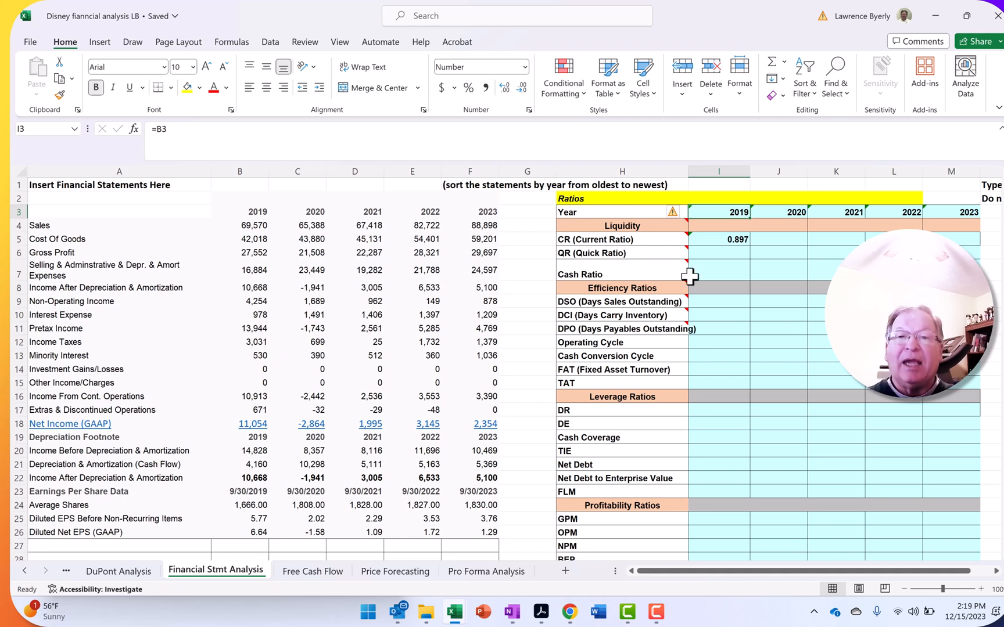
scroll(815, 395, "down", 17)
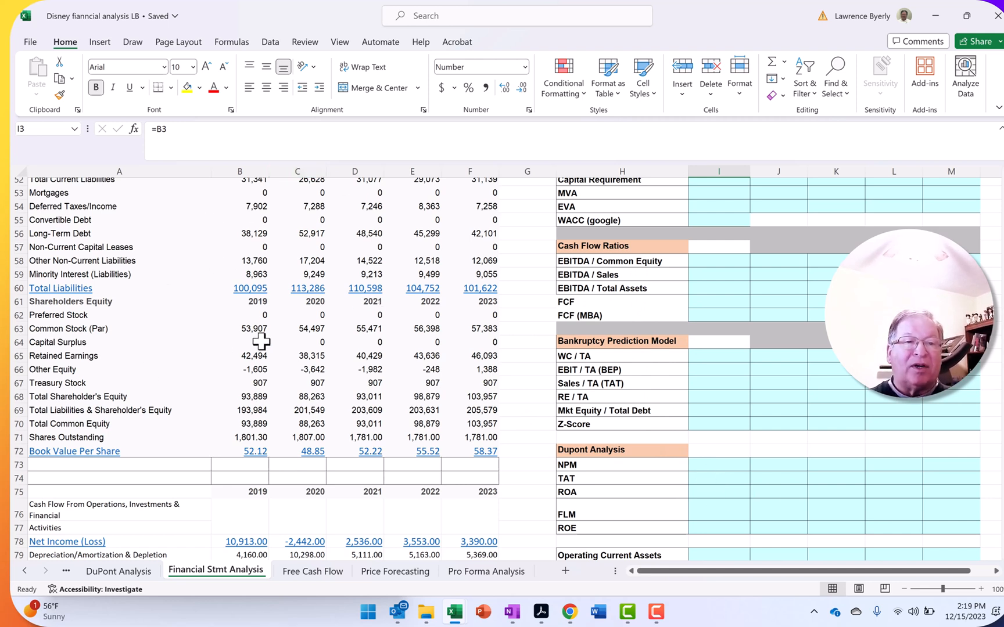
left_click(266, 368)
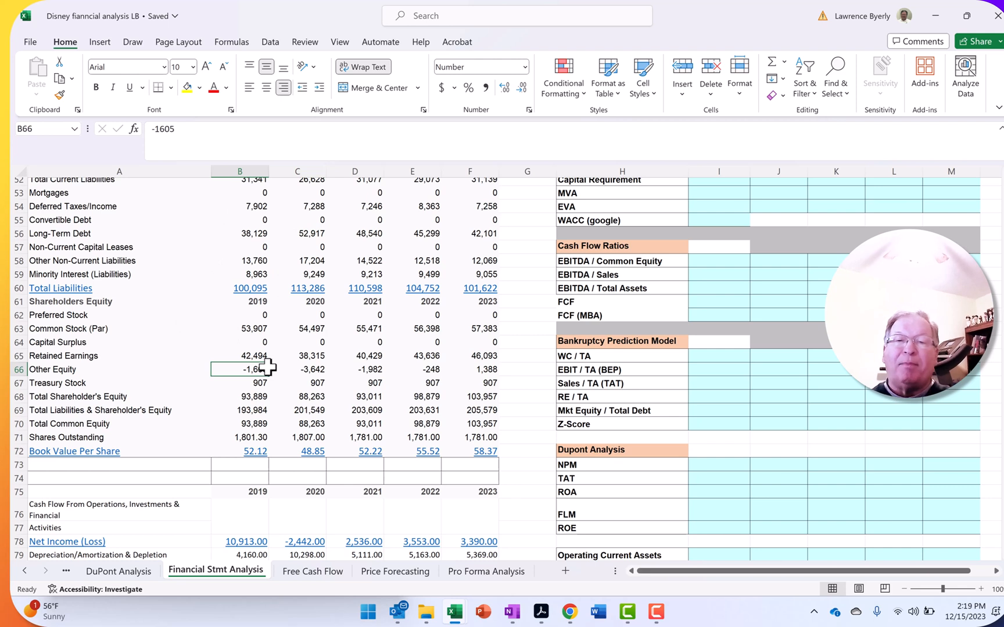
Write the current ratio formula in words in N5 as "current assets / current liabilitiies"
left_click(726, 266)
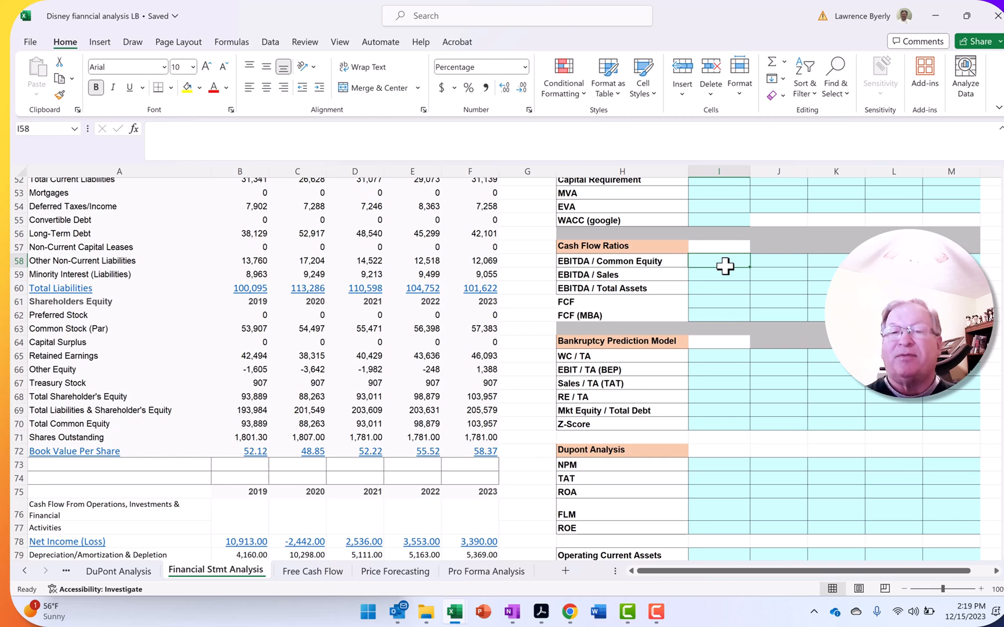
key("Right")
key("Right")
key("Right")
key("Right")
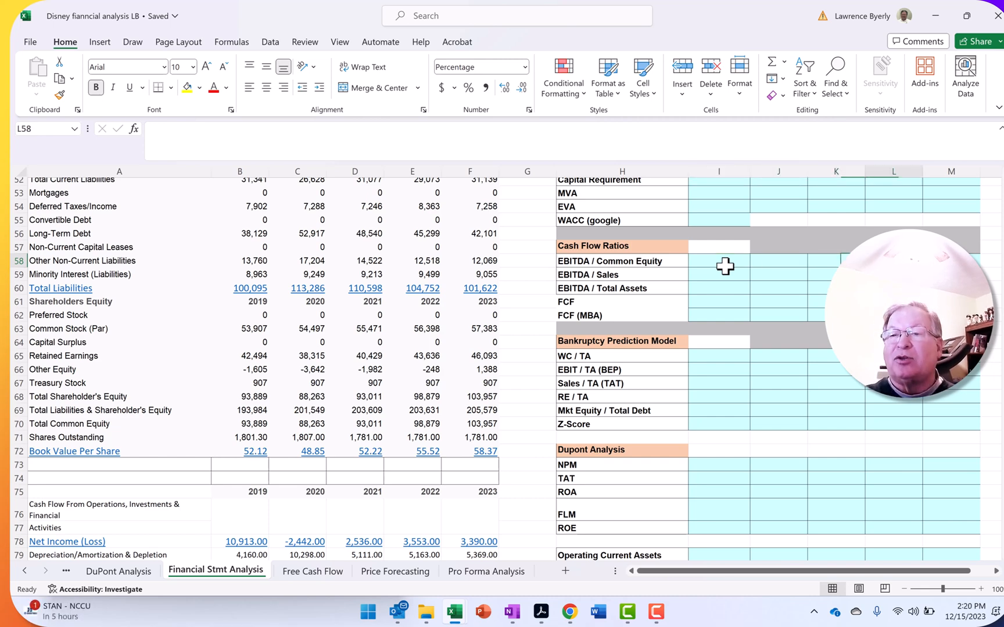
key("Right")
key("Right")
key("Up")
key("Up")
key("Up")
key("Up")
key("Up")
key("Up")
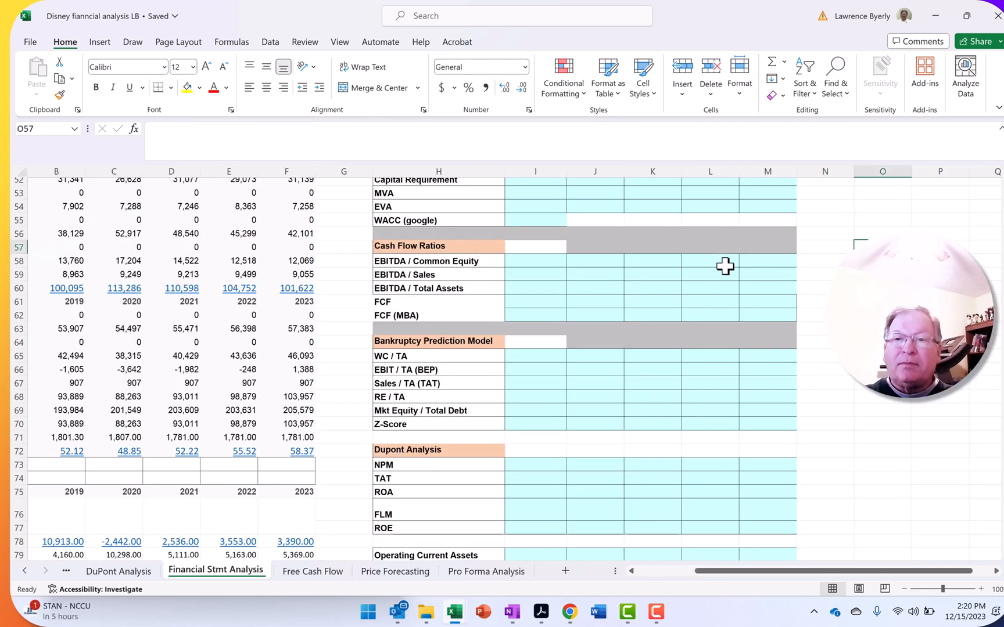
key("Up")
key("Up")
key("Up")
key("Up")
key("Up")
key("Up")
key("Up")
key("Up")
key("Up")
key("Up")
key("Up")
key("Up")
key("Up")
key("Up")
key("Up")
key("Up")
key("Up")
key("Up")
key("Up")
key("Up")
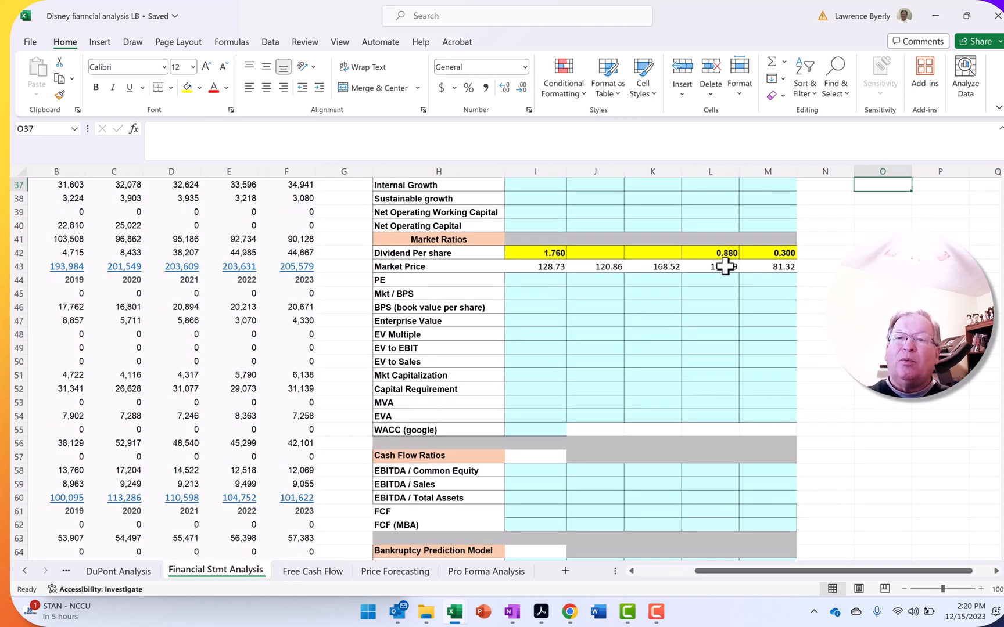
key("Up")
key("Up")
key("Up")
key("Up")
key("Up")
key("Up")
key("Up")
key("Up")
key("Up")
key("Up")
key("Up")
key("Up")
key("Up")
key("Up")
key("Up")
key("Up")
key("Up")
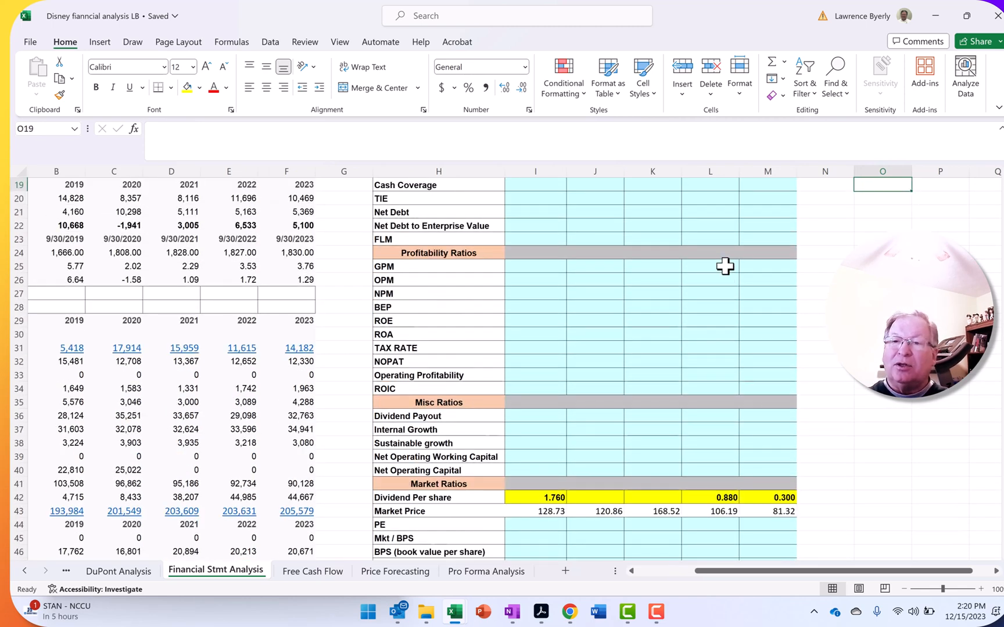
key("Up")
key("Up")
key("Up")
key("Up")
key("Left")
key("Up")
key("Up")
key("Up")
key("Up")
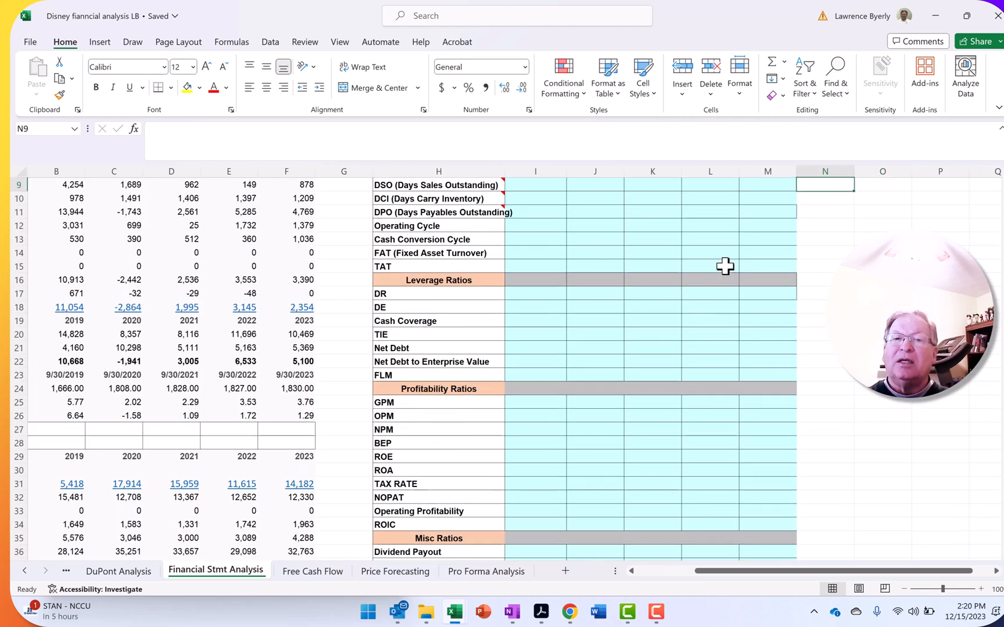
key("Up")
key("Up")
key("Up")
key("Up")
key("Up")
key("Down")
key("Down")
key("Down")
key("Down")
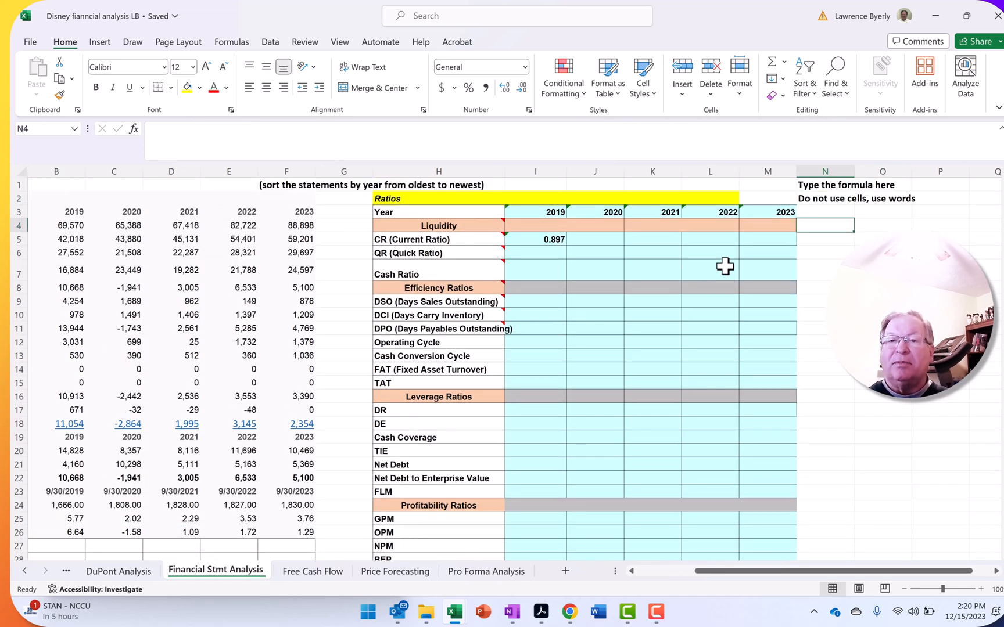
key("Up")
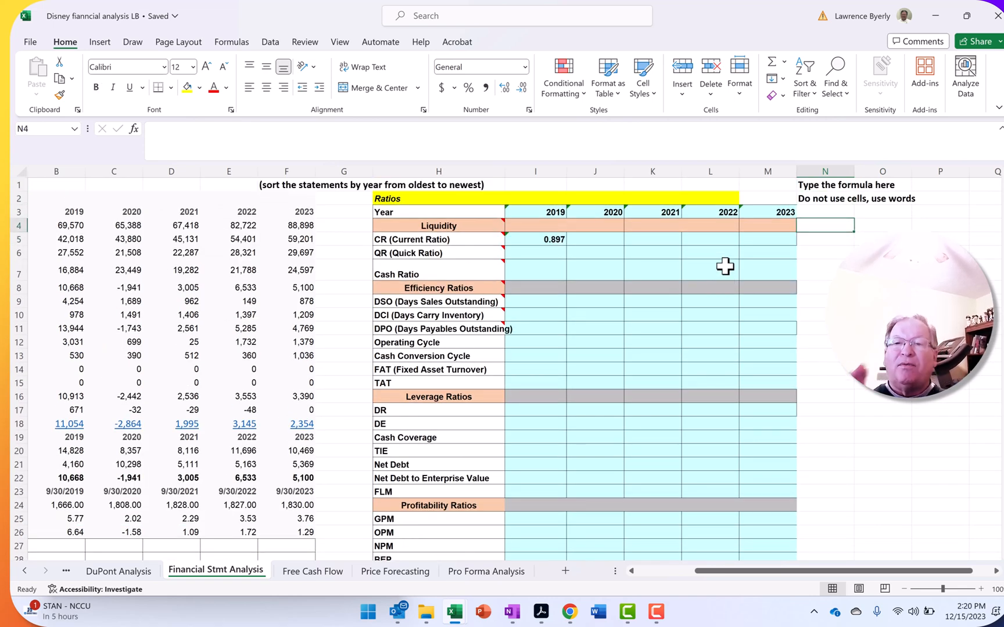
key("Down")
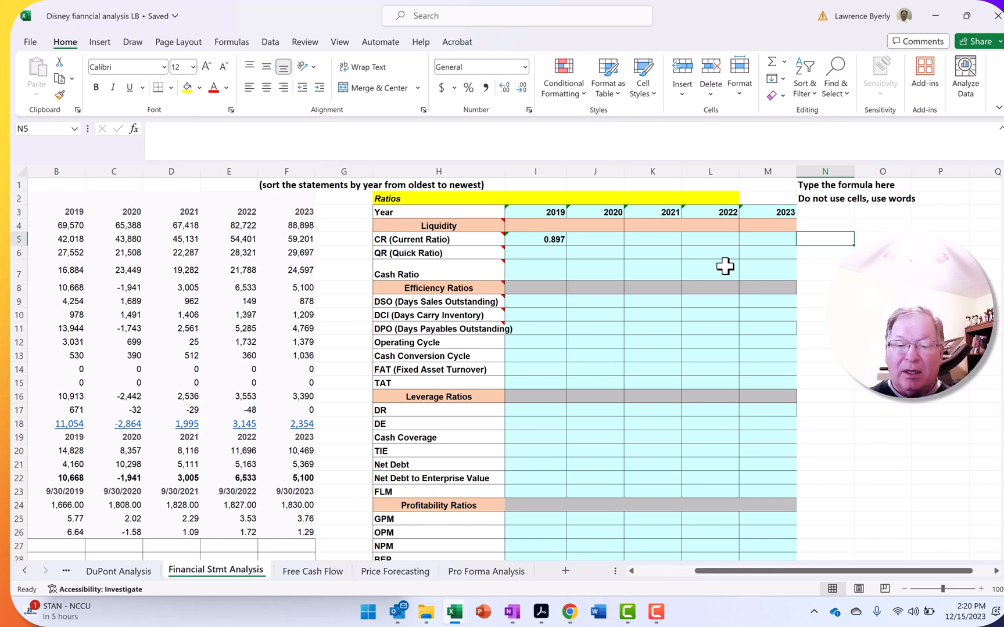
type("c")
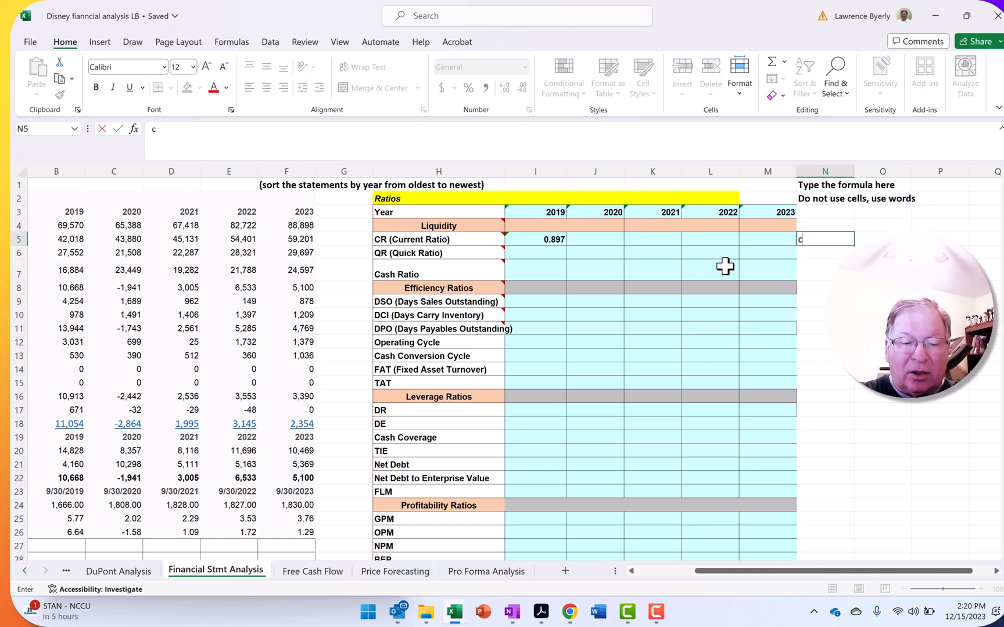
type("urrent assets /")
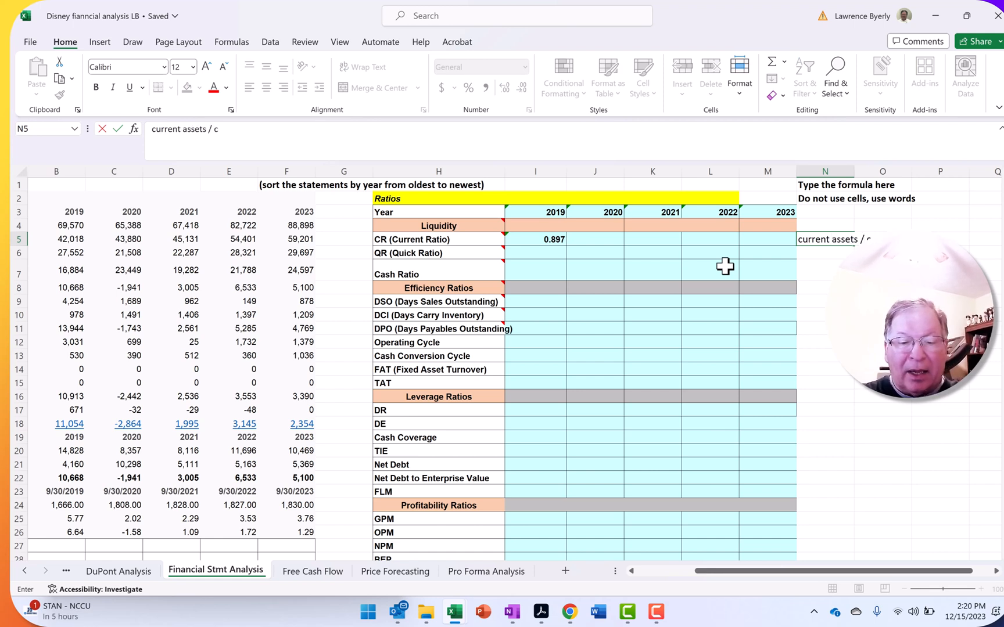
type(" current liabilitiie")
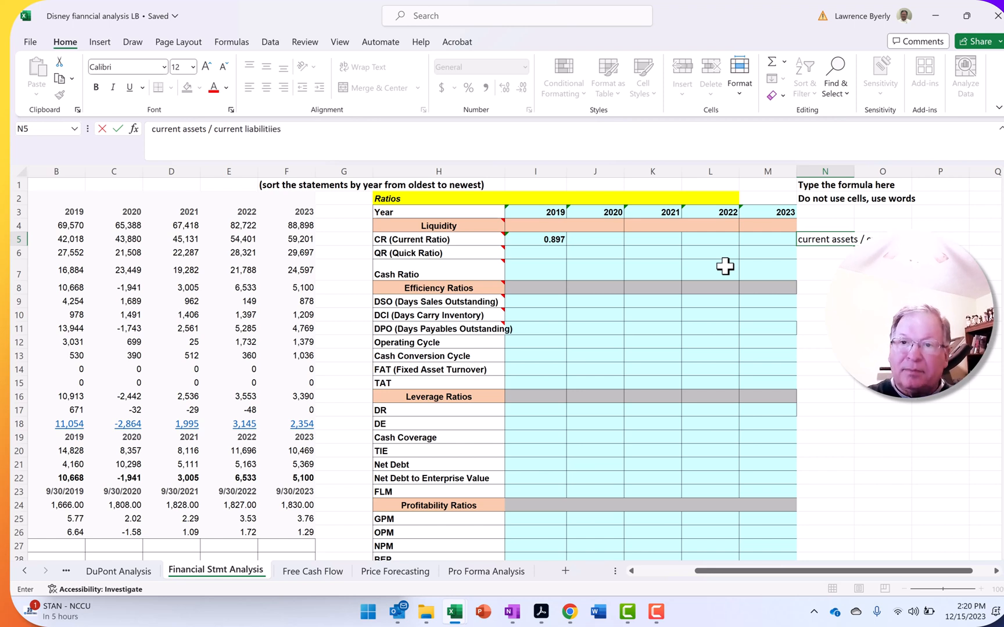
type("s")
key("Return")
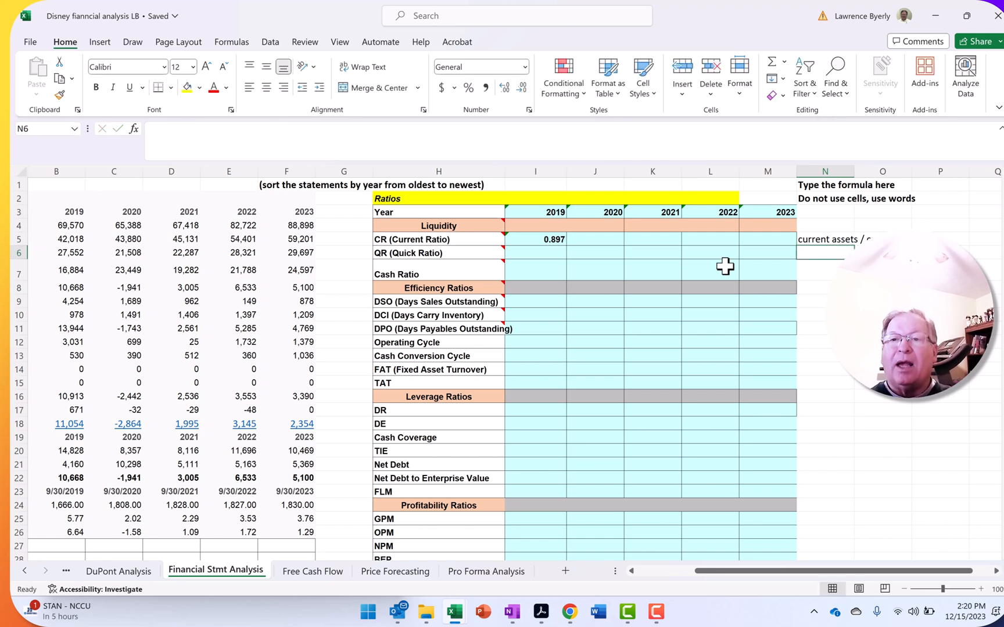
Fill the current ratio formula from I5 across to M5 for the years 2020 to 2023
left_click(835, 237)
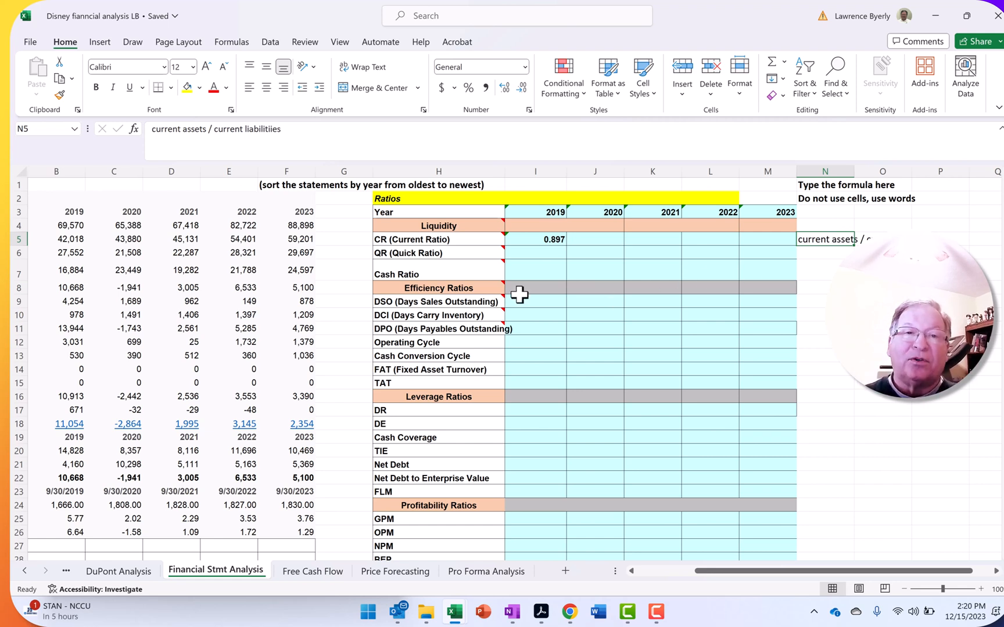
left_click(541, 239)
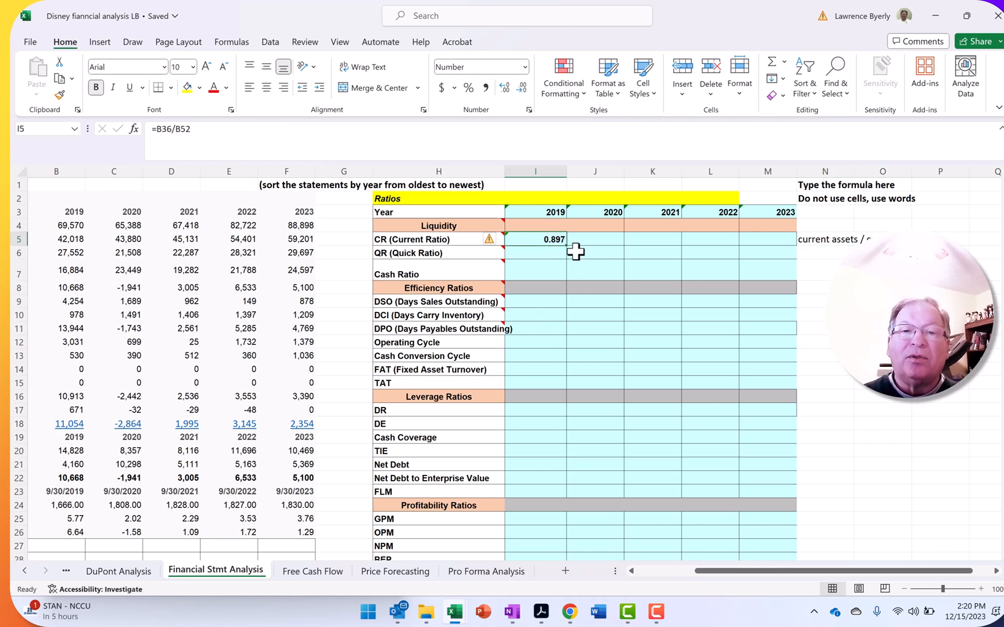
left_click_drag(566, 245, 784, 254)
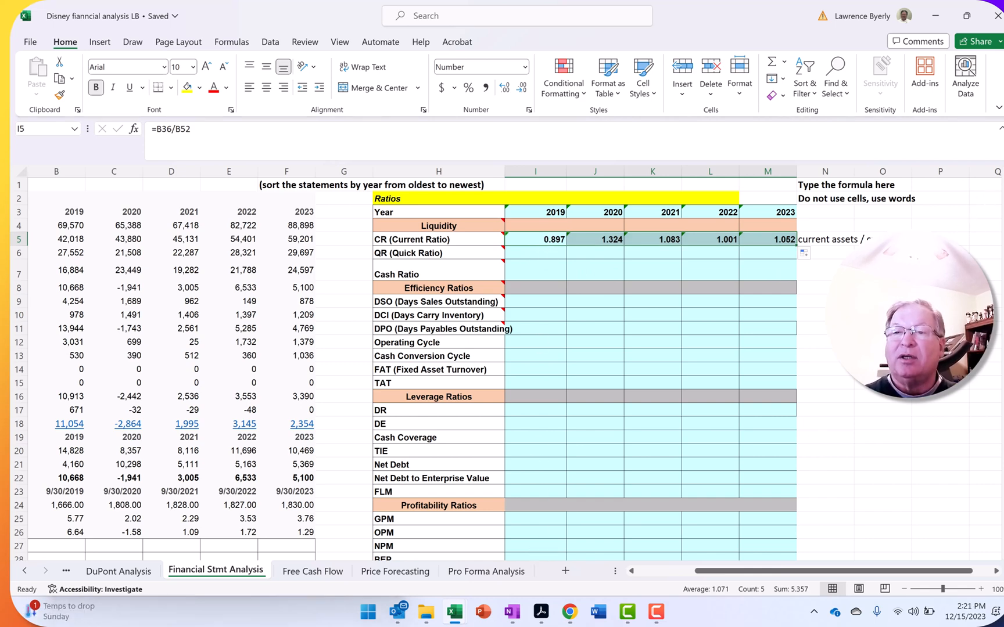
left_click_drag(1003, 200, 1003, 285)
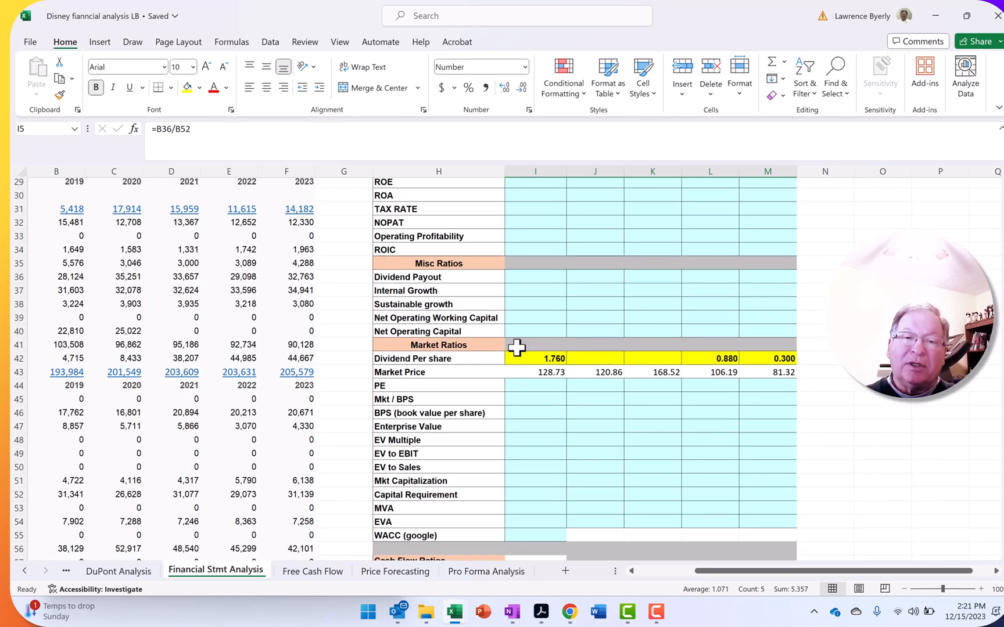
left_click(533, 331)
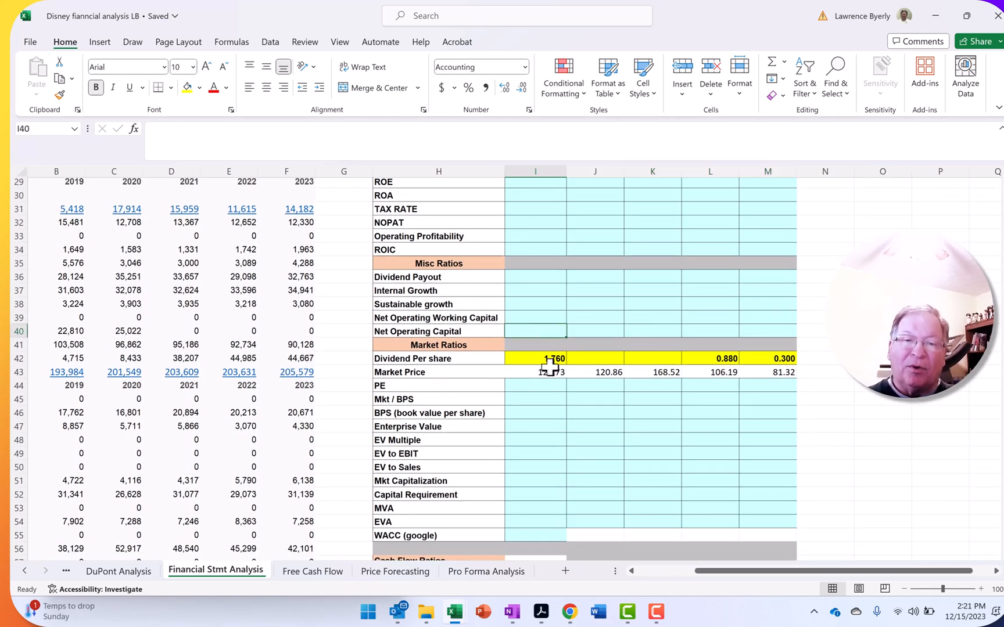
left_click(546, 387)
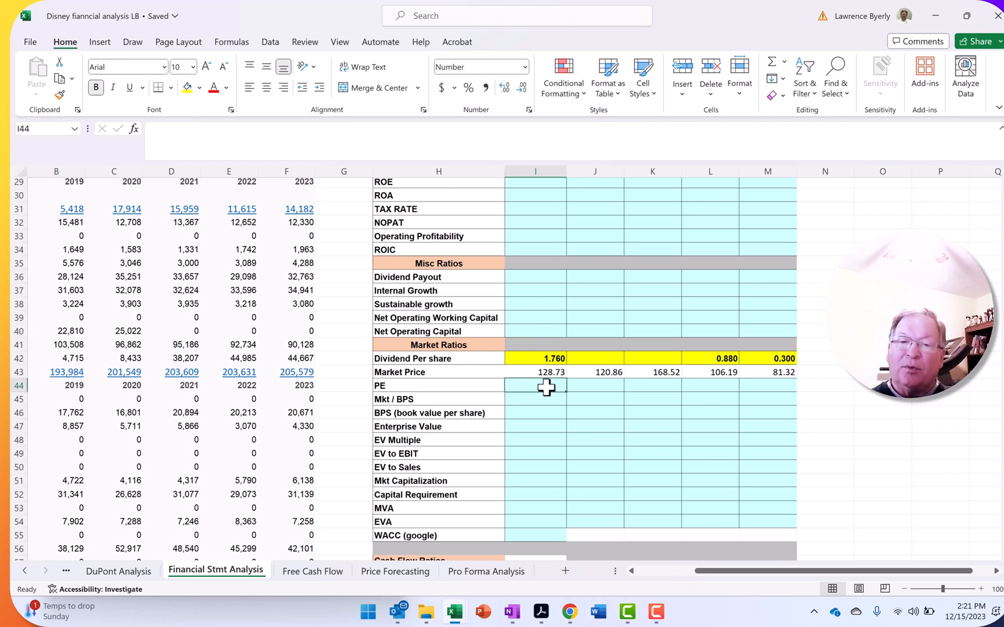
left_click_drag(546, 388, 546, 400)
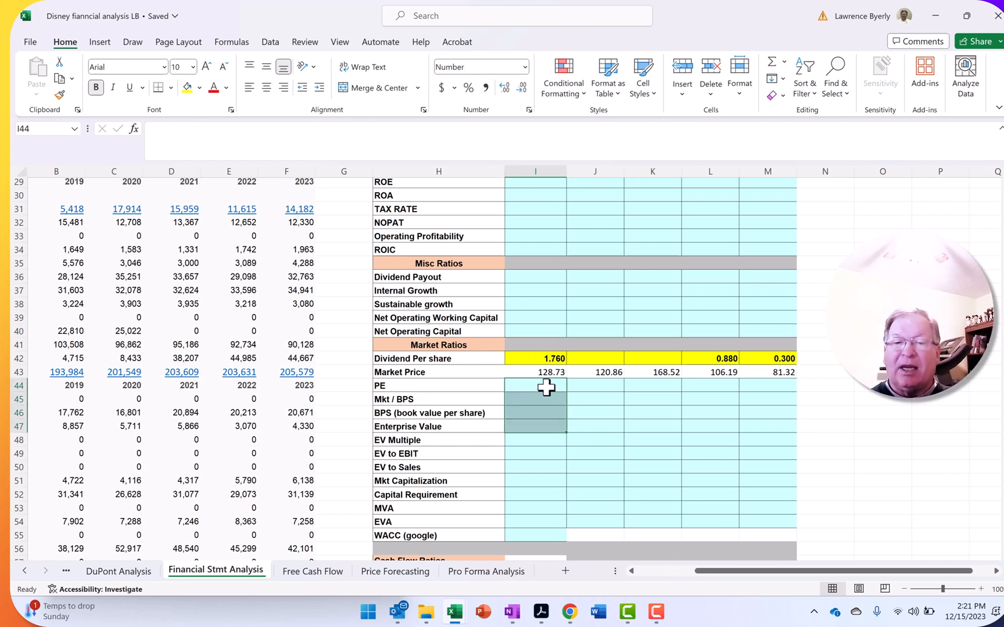
left_click(831, 428)
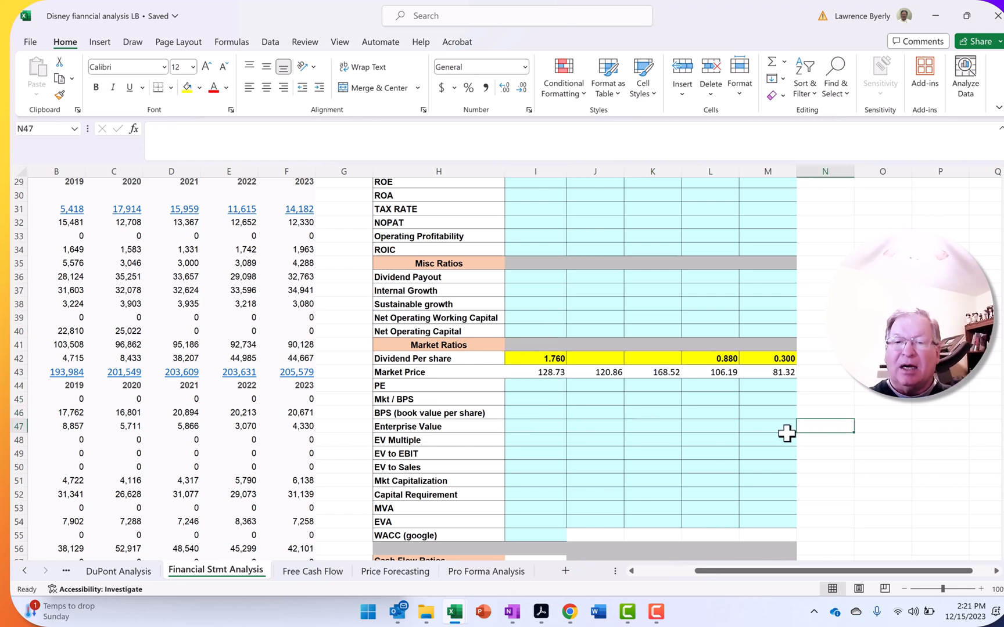